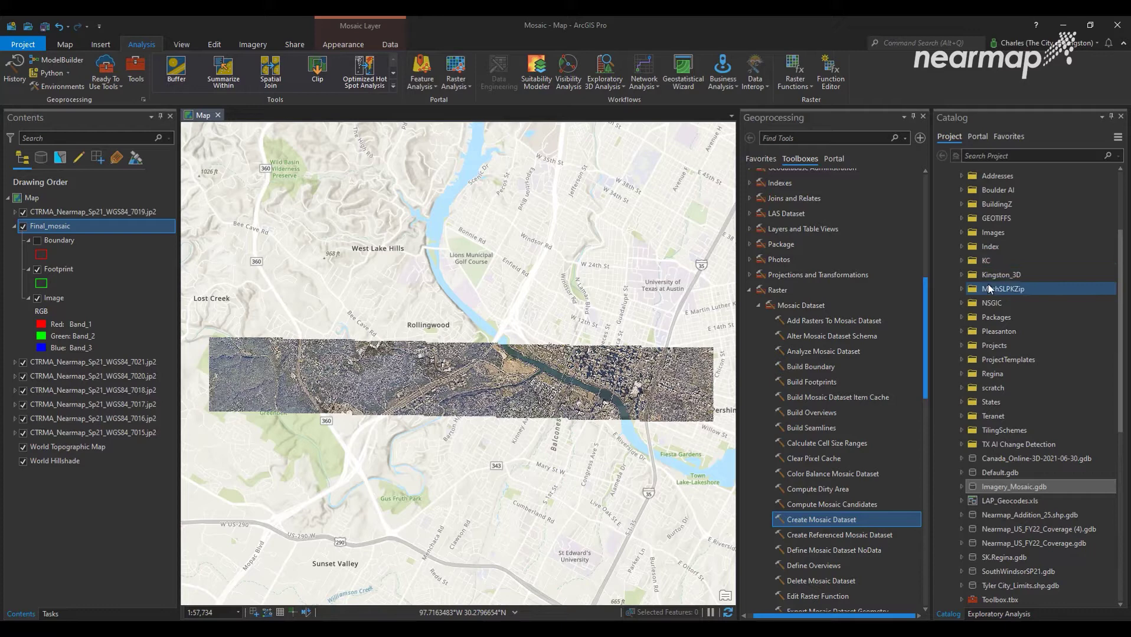
# - Check the Images folder rasters, then set Create Mosaic Dataset's coordinate system from a Nearmap tile
pyautogui.click(962, 232)
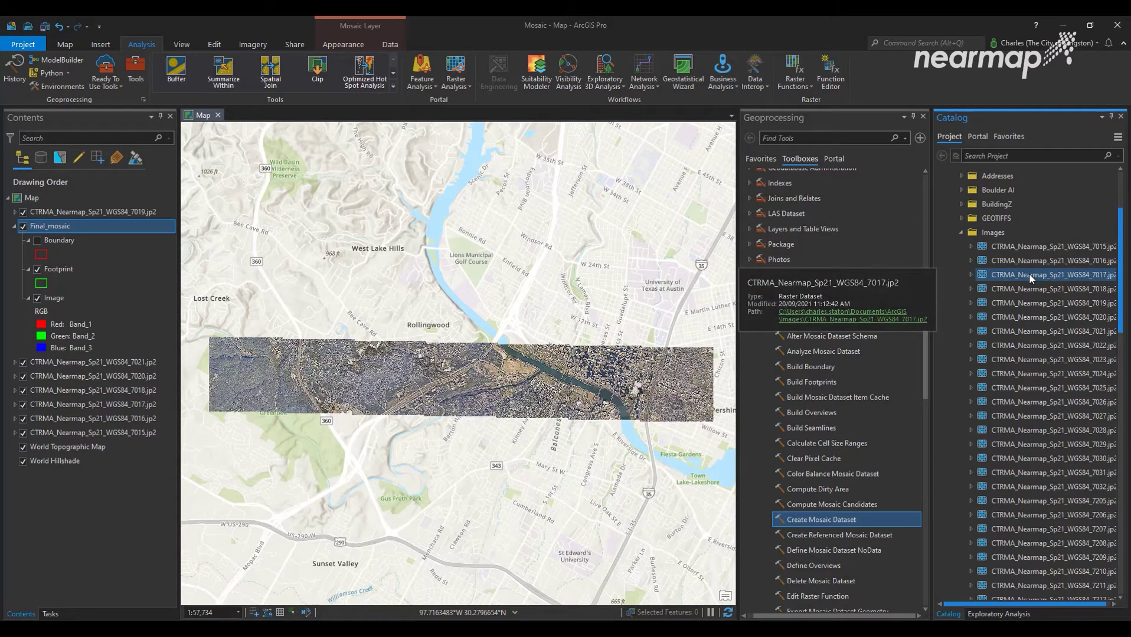
pyautogui.click(961, 232)
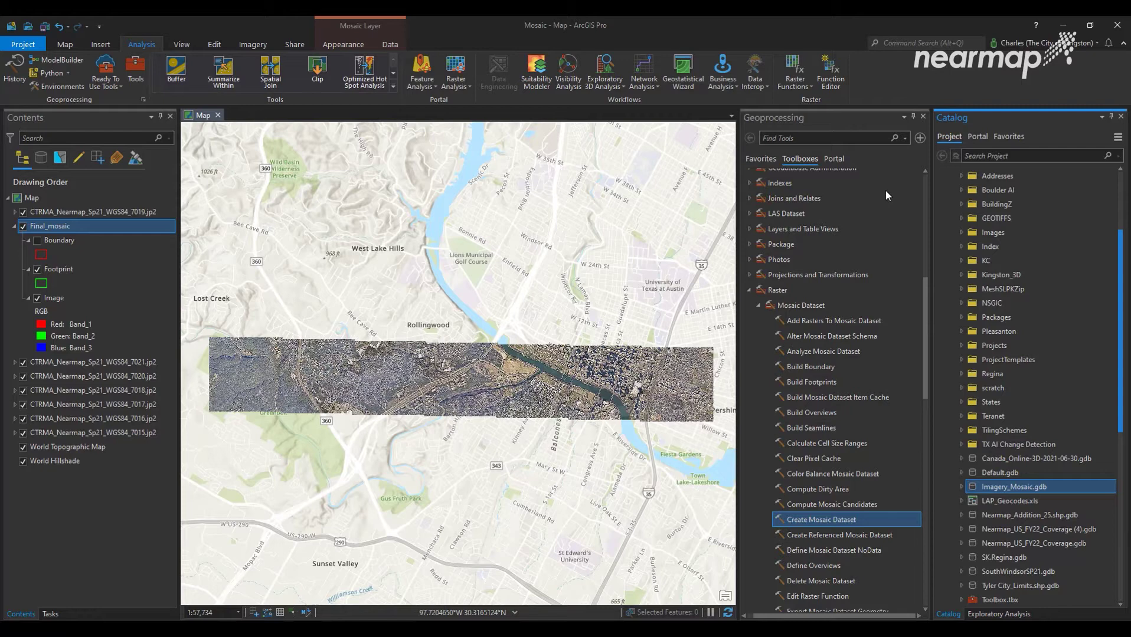
pyautogui.doubleClick(865, 517)
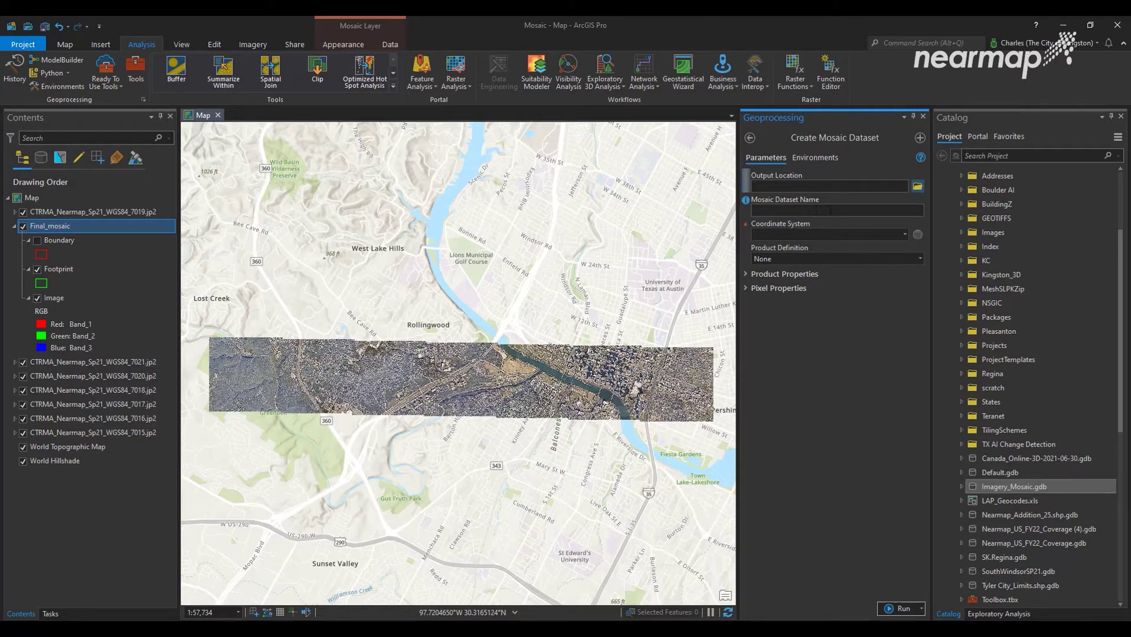
pyautogui.click(905, 233)
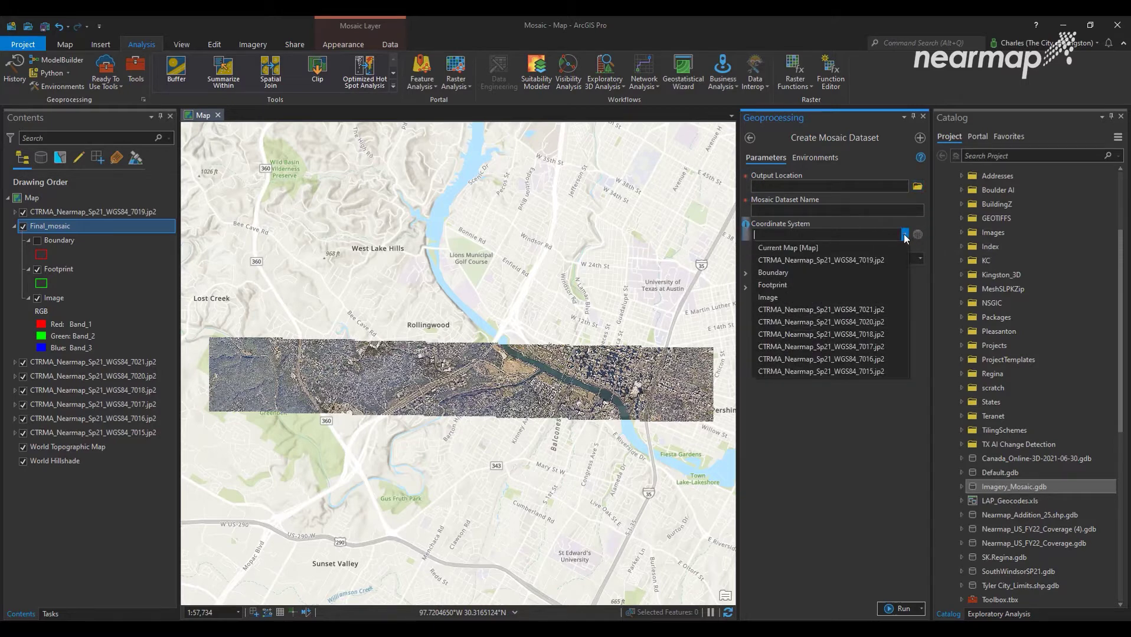
pyautogui.click(868, 258)
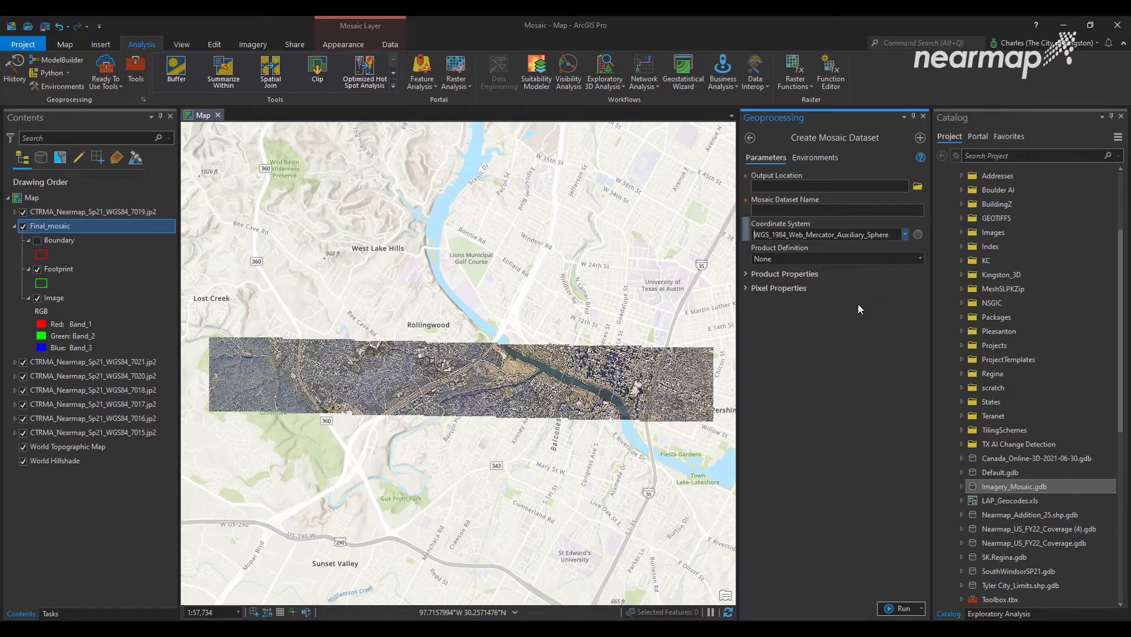
# - Set the mosaic dataset's pixel type to 8-bit unsigned under Pixel Properties
pyautogui.click(744, 288)
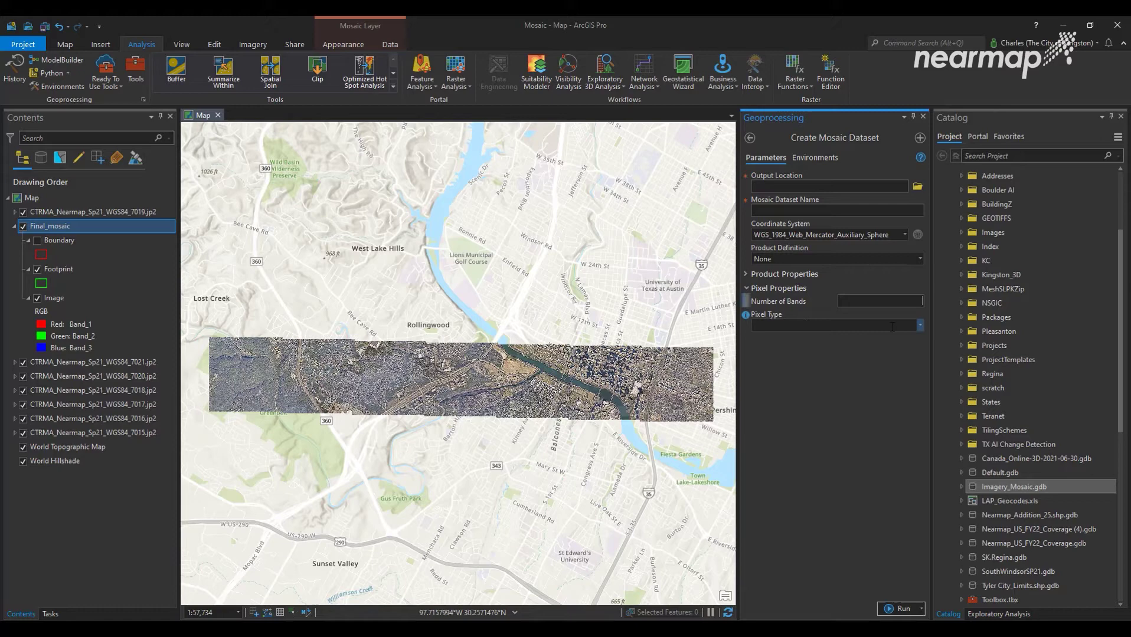
pyautogui.moveTo(886, 322)
pyautogui.click(918, 324)
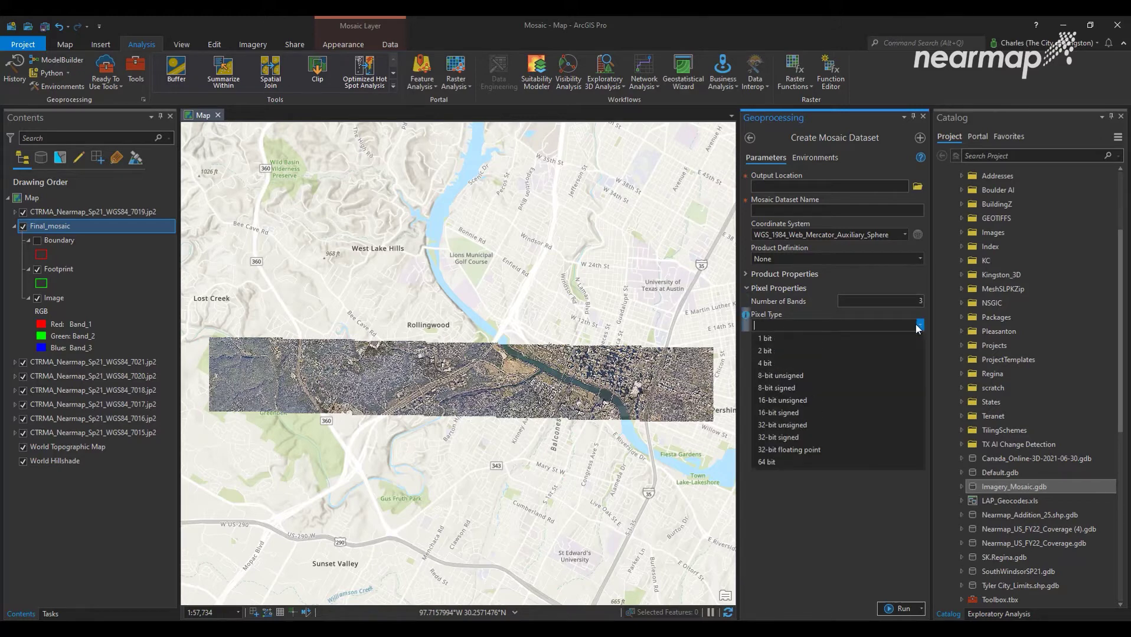
pyautogui.click(802, 379)
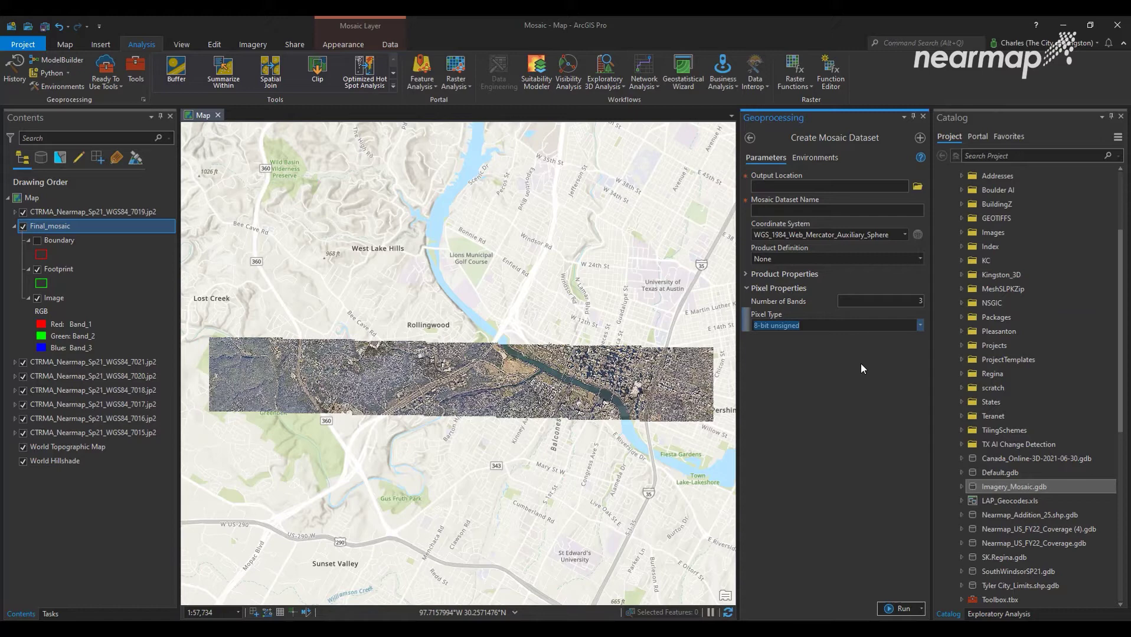
pyautogui.click(746, 288)
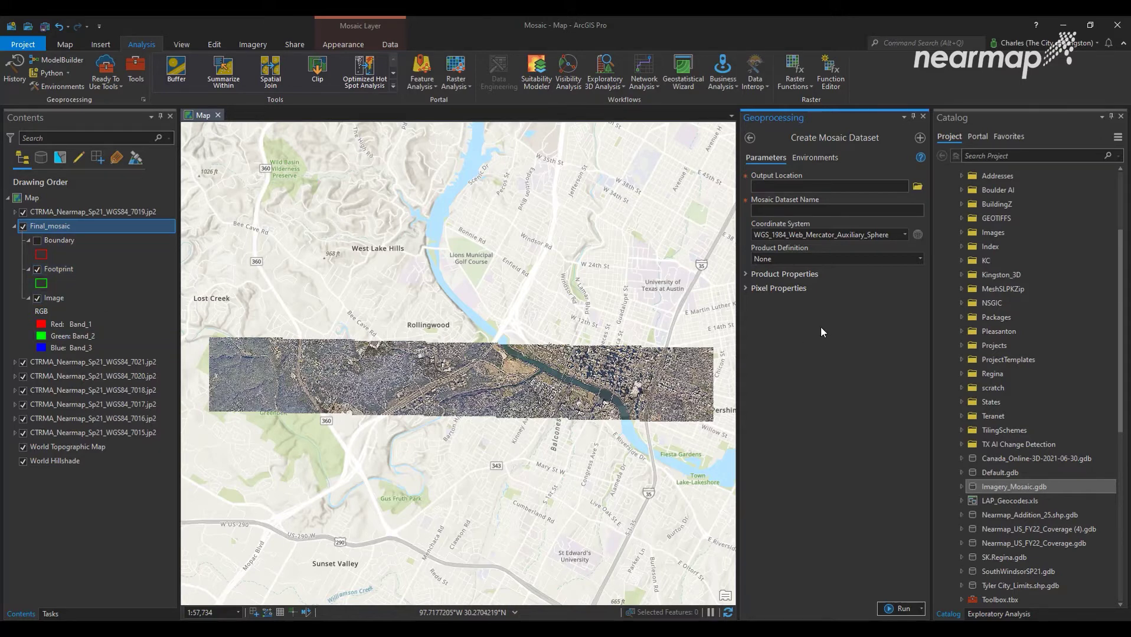
# - Find Add Rasters To Mosaic Dataset and make Final_mosaic its target
pyautogui.click(749, 138)
pyautogui.click(804, 138)
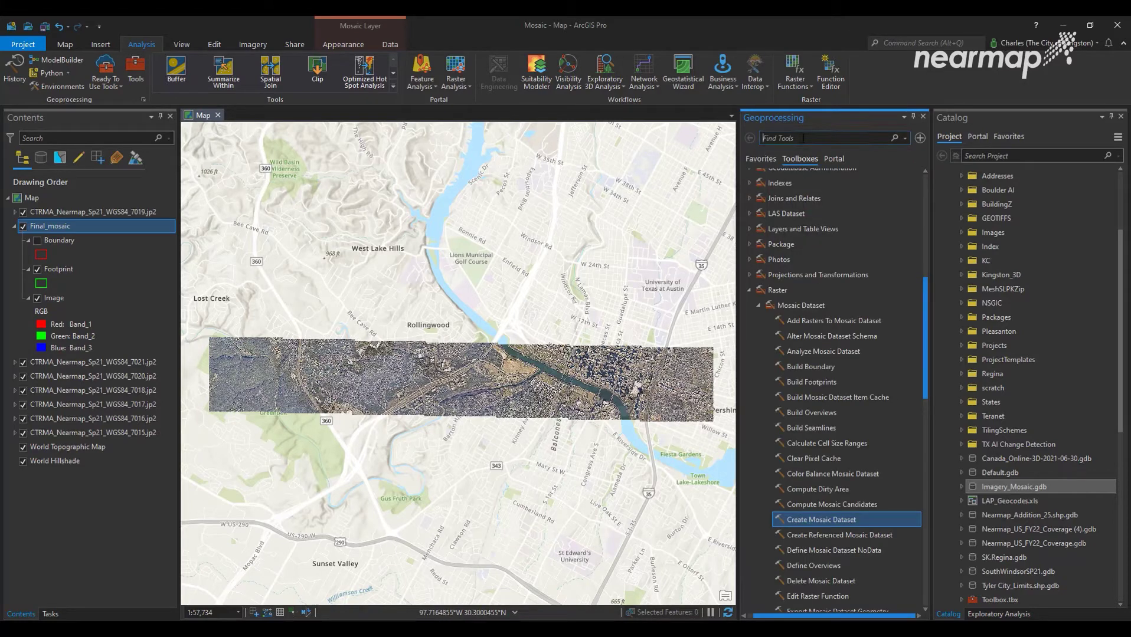
pyautogui.write('Add Rast')
pyautogui.write('ers')
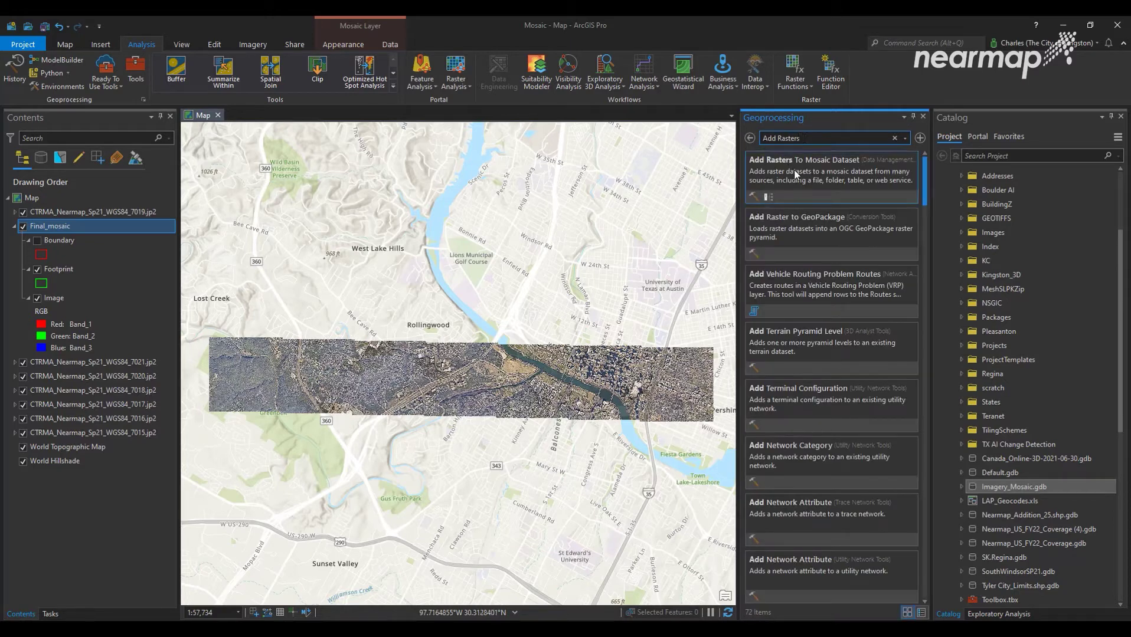
pyautogui.click(792, 164)
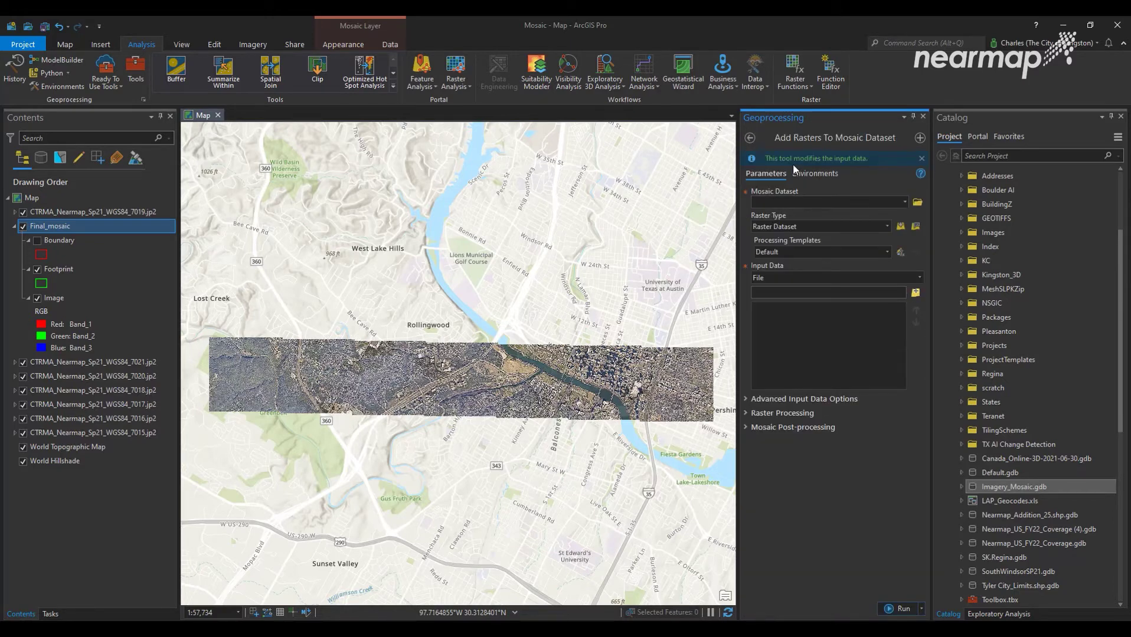
pyautogui.click(903, 203)
pyautogui.click(788, 217)
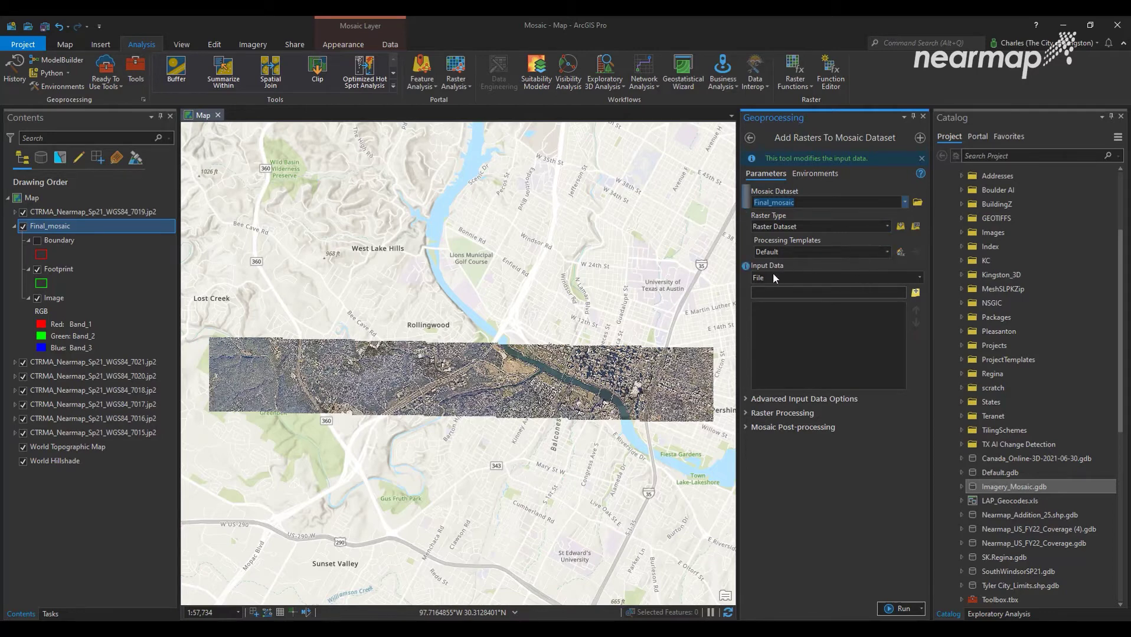
# - Add the Images folder as Folder-type input data
pyautogui.click(919, 280)
pyautogui.click(825, 295)
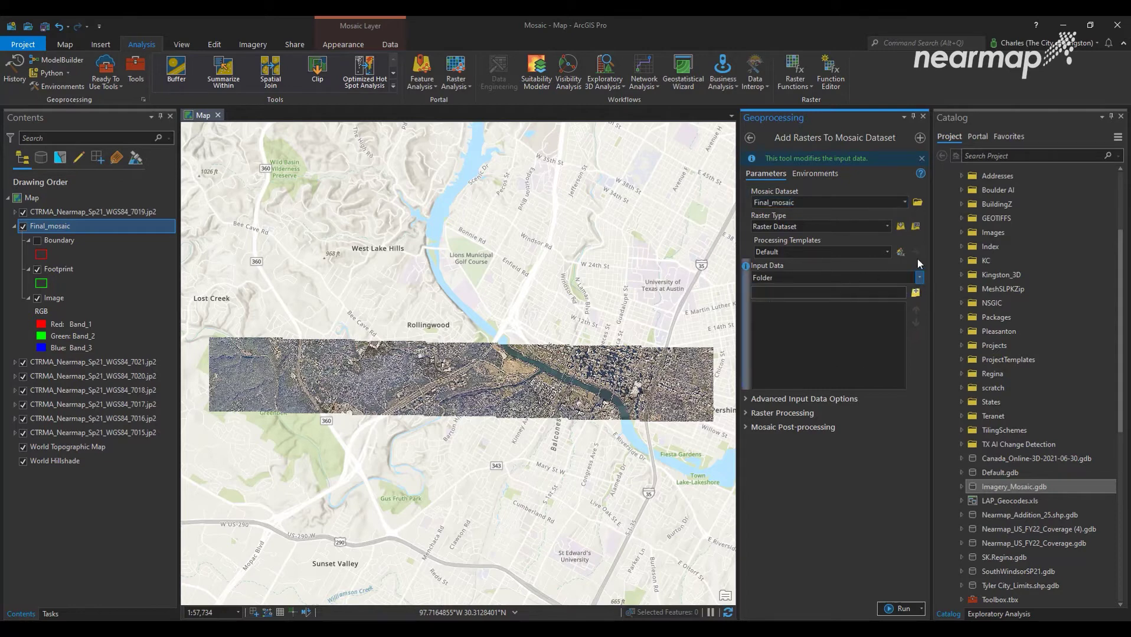
pyautogui.click(915, 292)
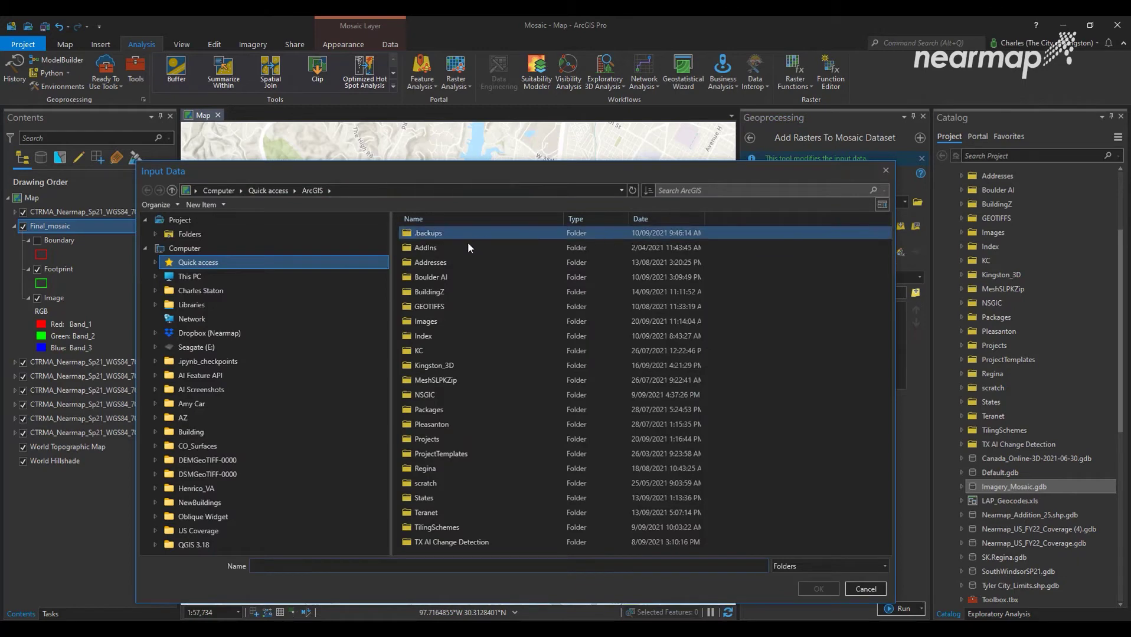
pyautogui.click(440, 321)
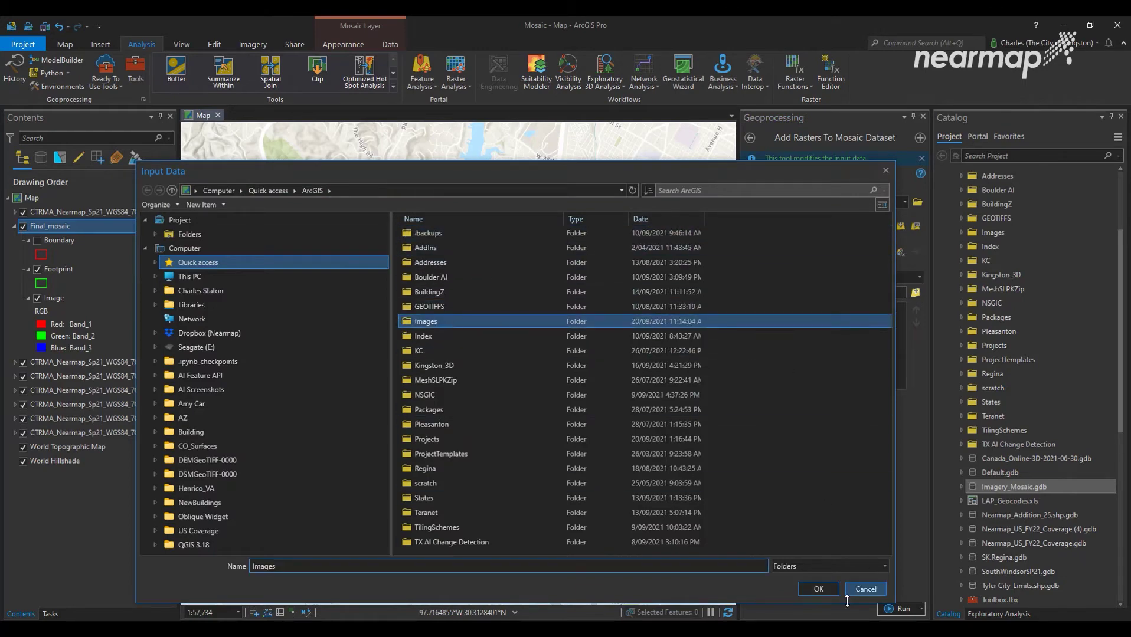
pyautogui.click(811, 589)
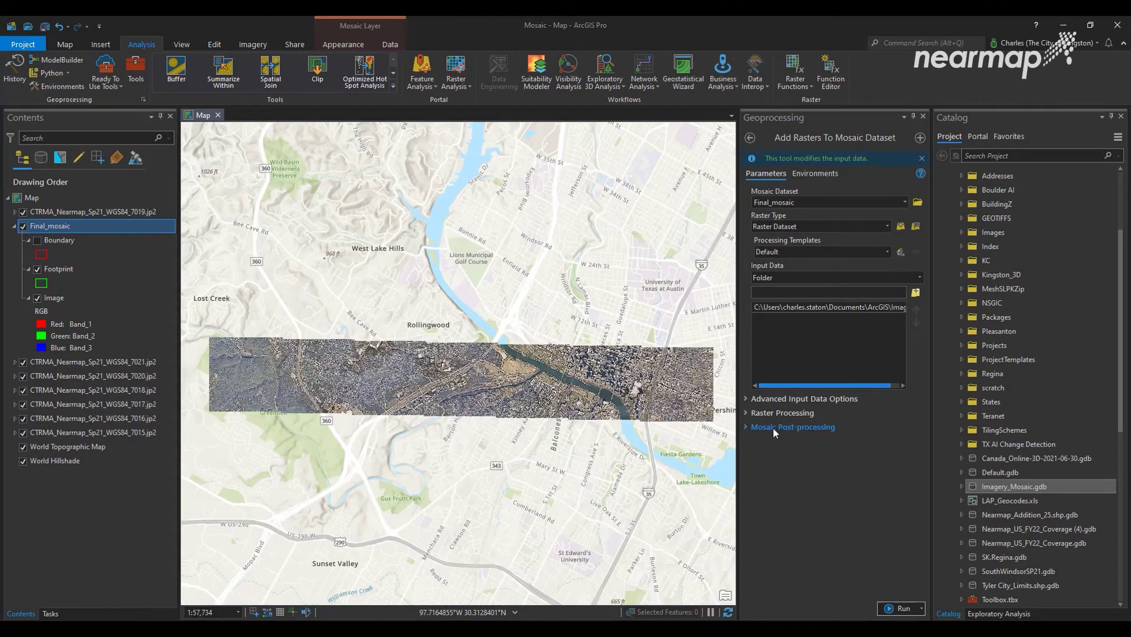
# - Review Raster Processing and Mosaic Post-processing options, then run Add Rasters on Final_mosaic
pyautogui.click(745, 413)
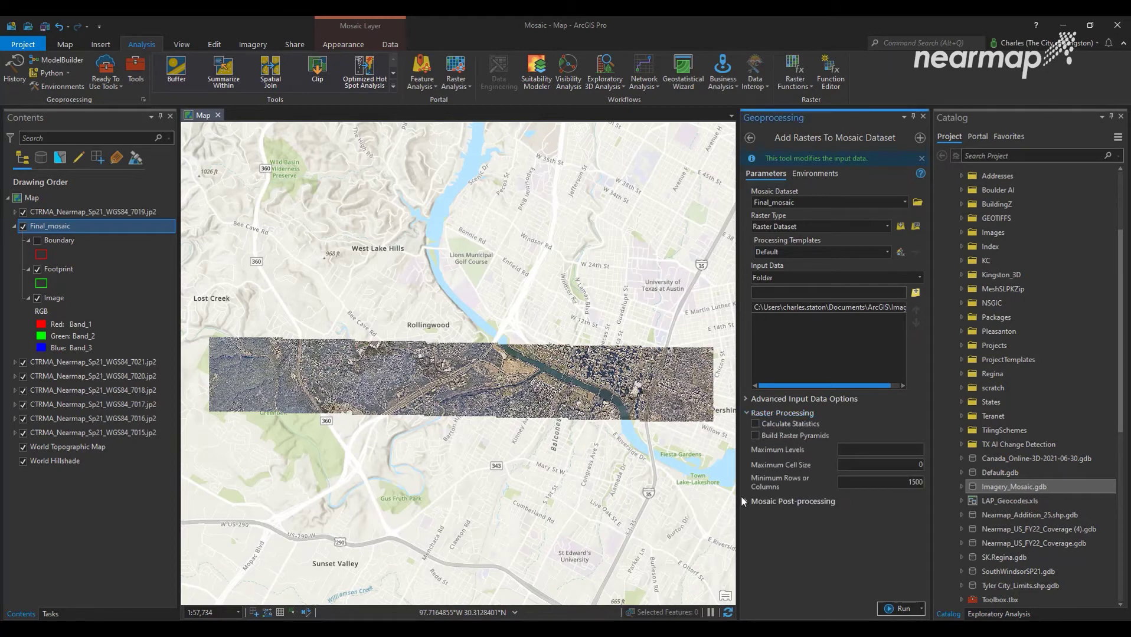
pyautogui.click(743, 500)
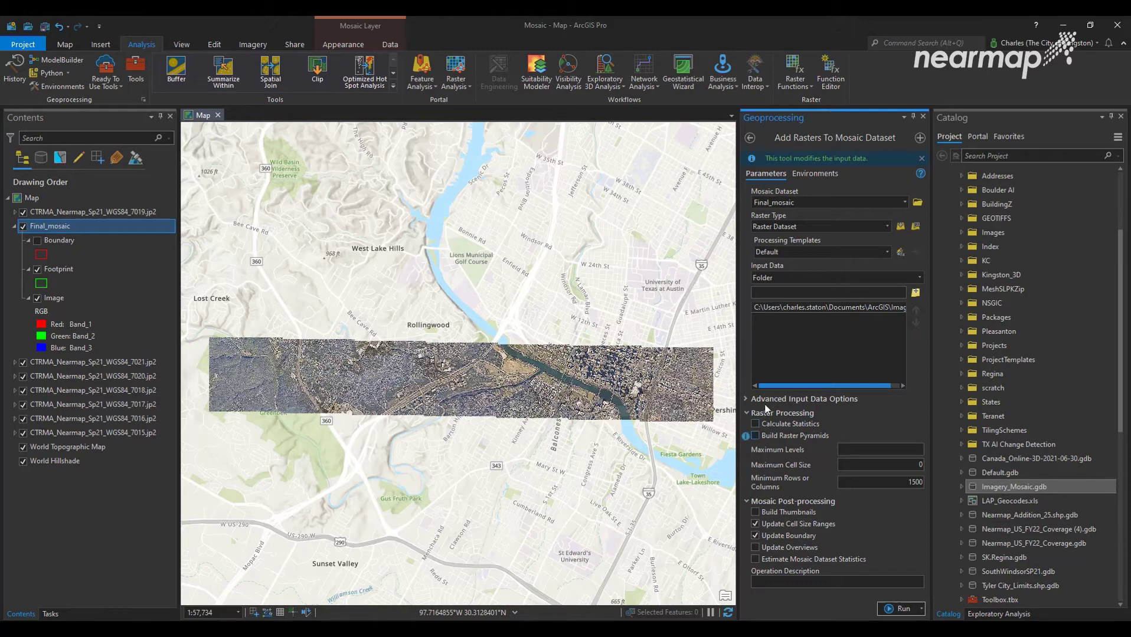
pyautogui.click(745, 413)
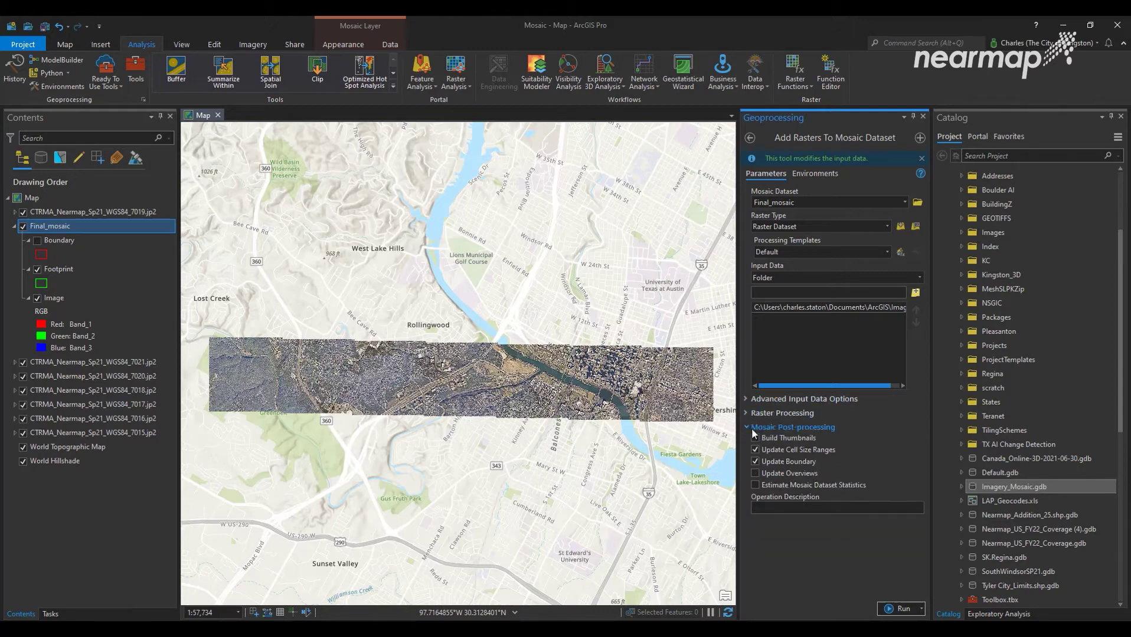
pyautogui.click(749, 429)
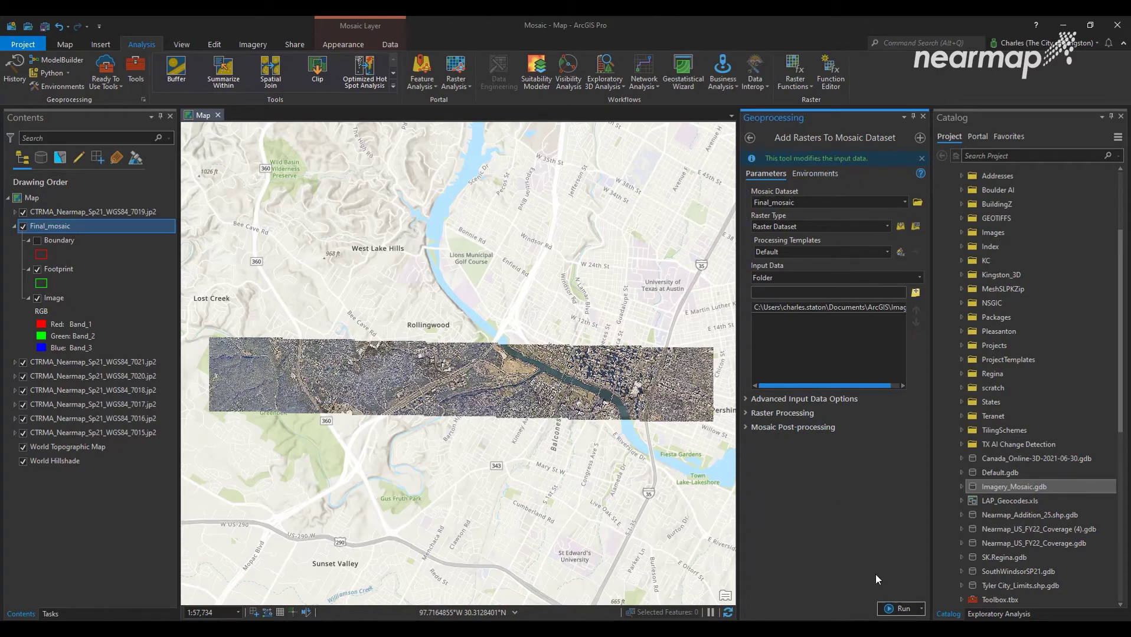
pyautogui.click(893, 610)
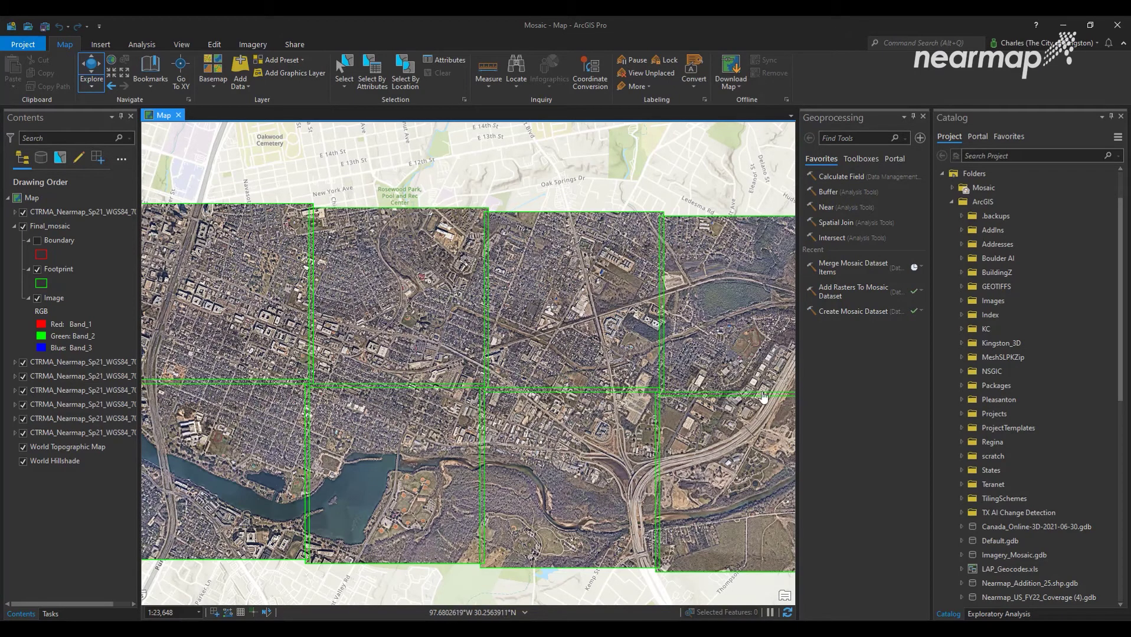
pyautogui.moveTo(733, 372); pyautogui.dragTo(553, 358)
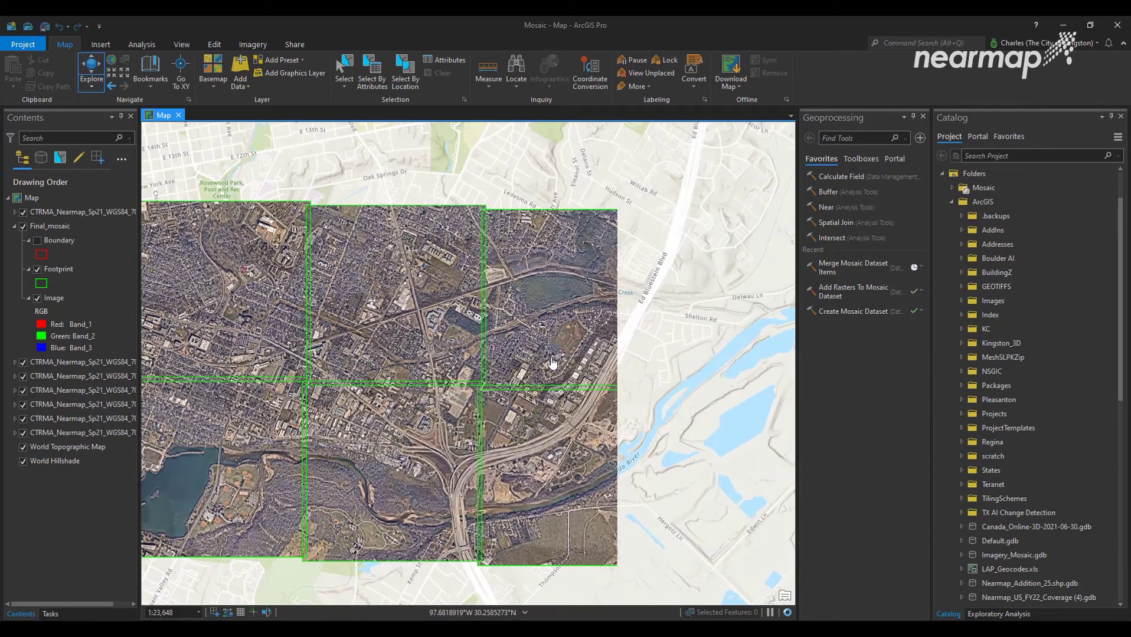
pyautogui.moveTo(449, 302); pyautogui.dragTo(636, 306)
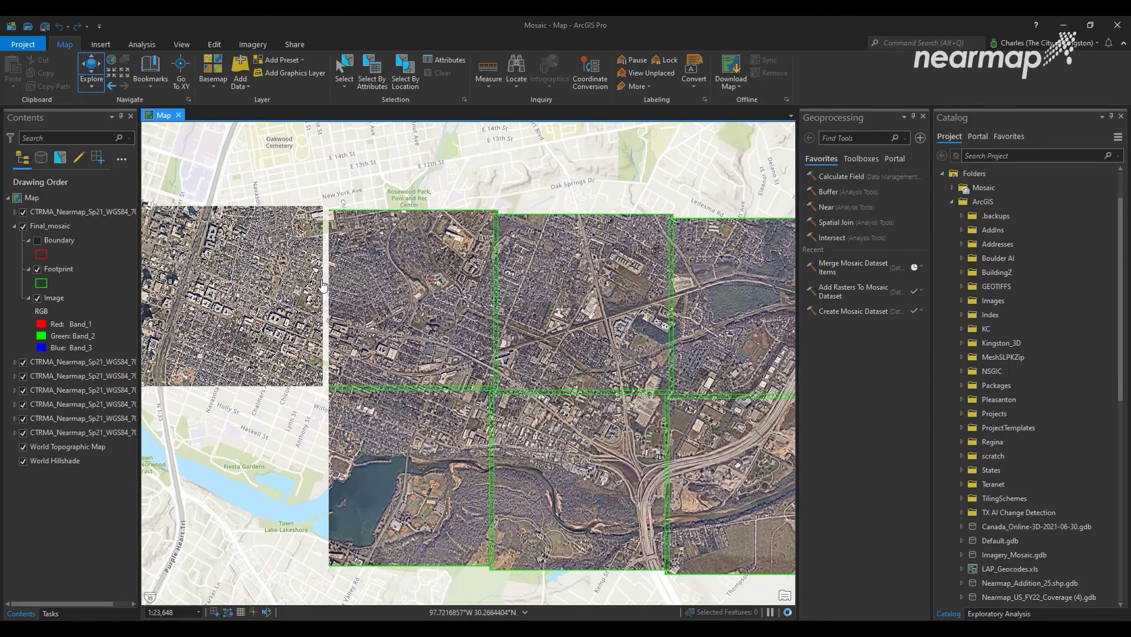
pyautogui.moveTo(265, 293)
pyautogui.mouseDown()
pyautogui.moveTo(385, 320)
pyautogui.moveTo(556, 404)
pyautogui.mouseUp()
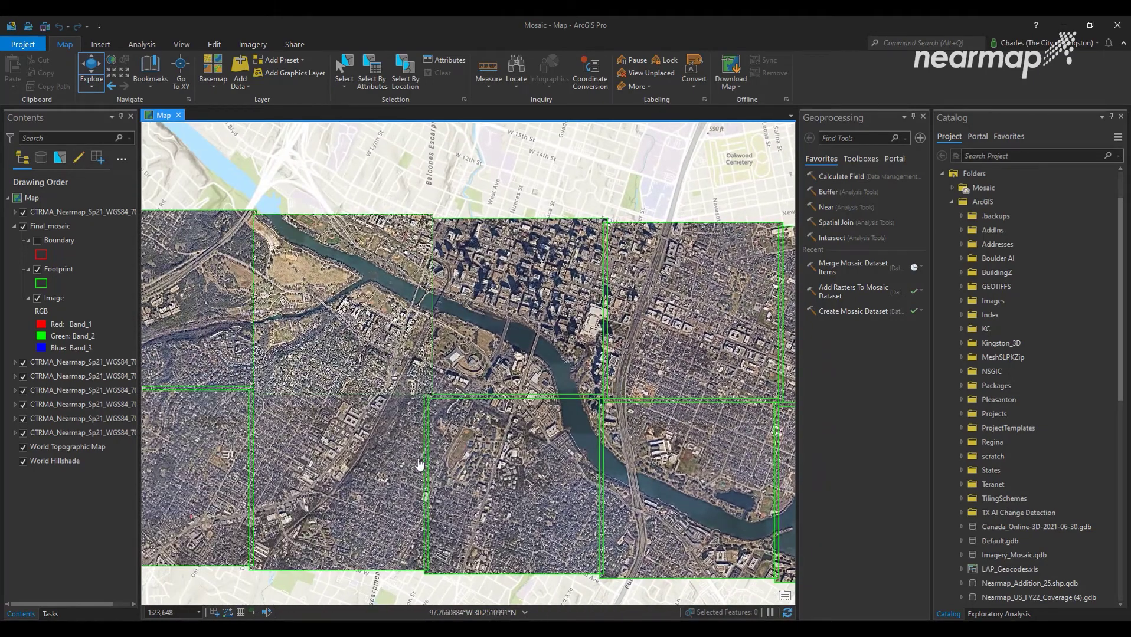
# - Search the Geoprocessing tools for 'Merge Mosaic'
pyautogui.click(853, 137)
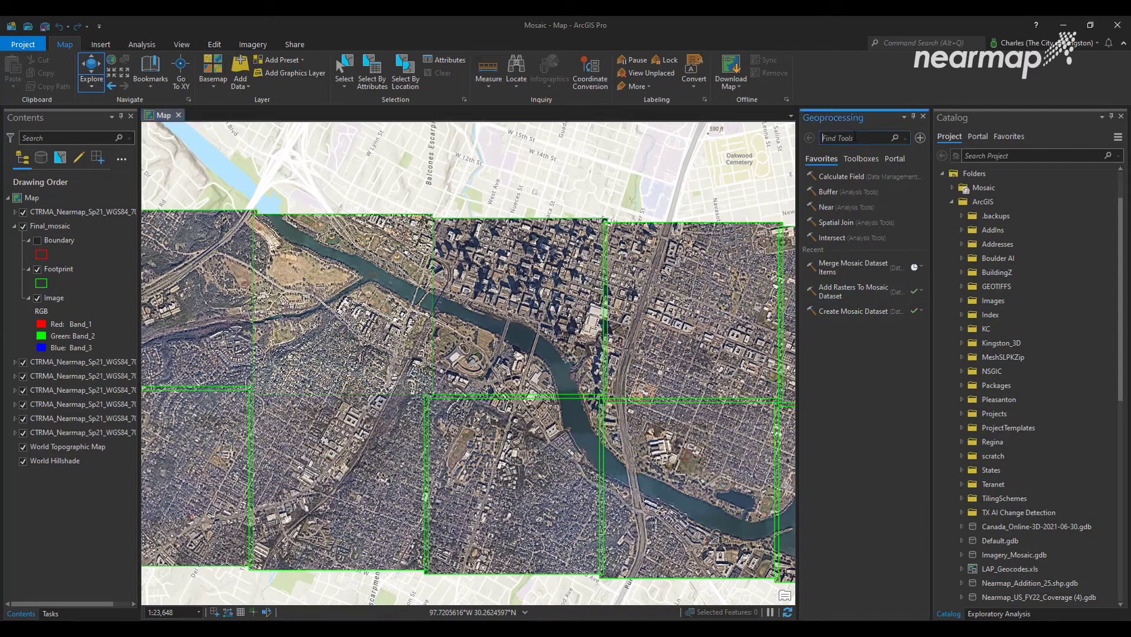
pyautogui.write('Merge M')
pyautogui.write('osaic')
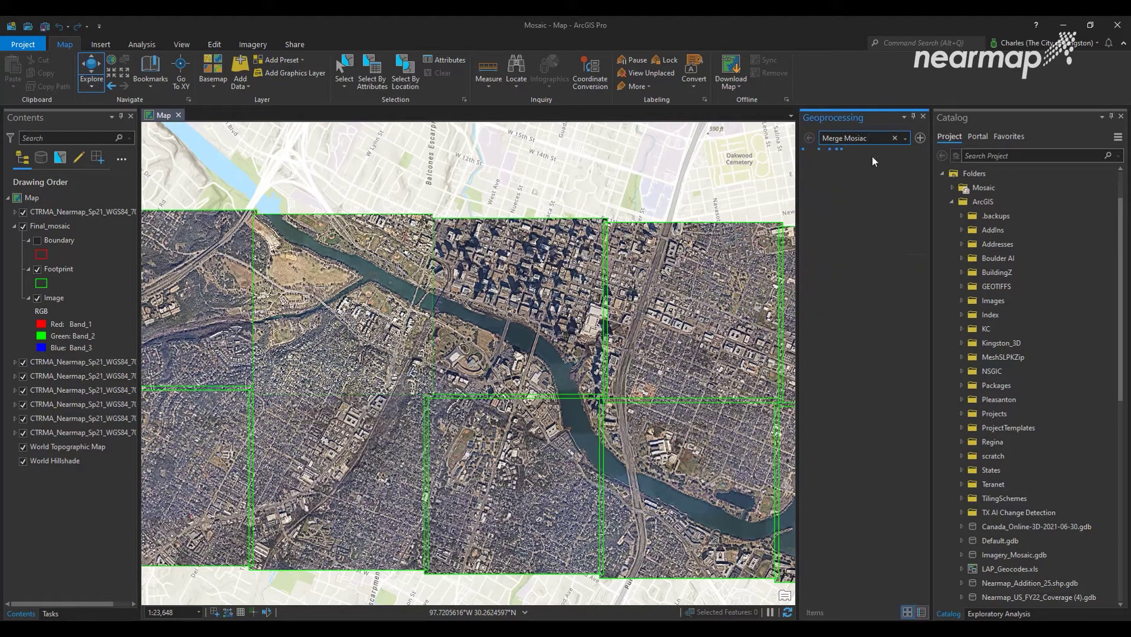
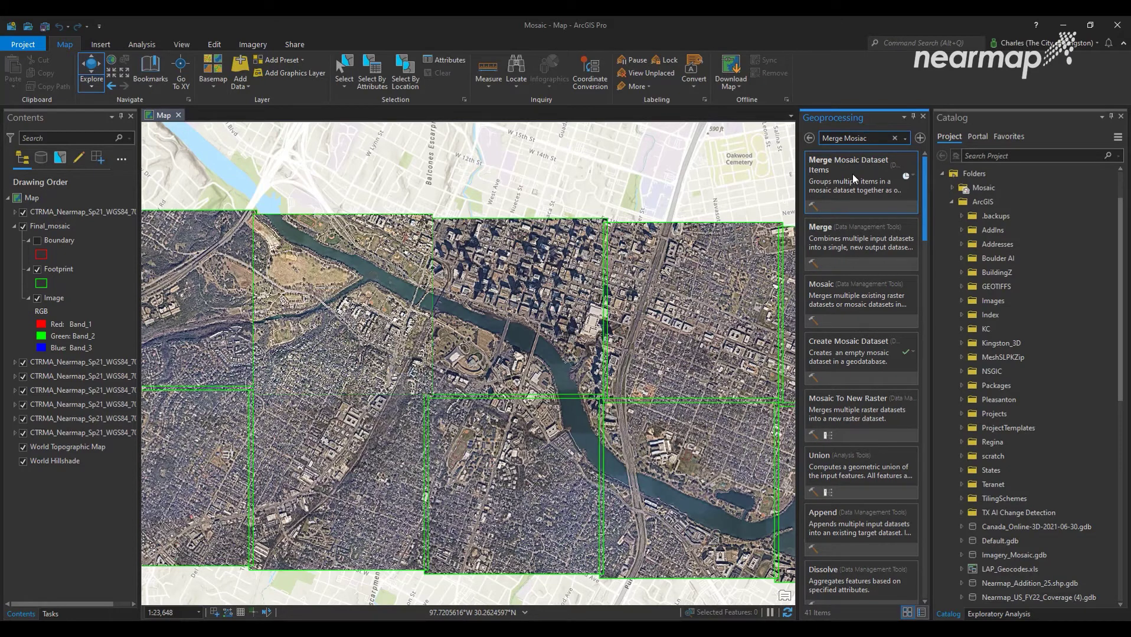
# - Run Merge Mosaic Dataset Items with Final_mosaic selected as the input mosaic dataset
pyautogui.click(853, 174)
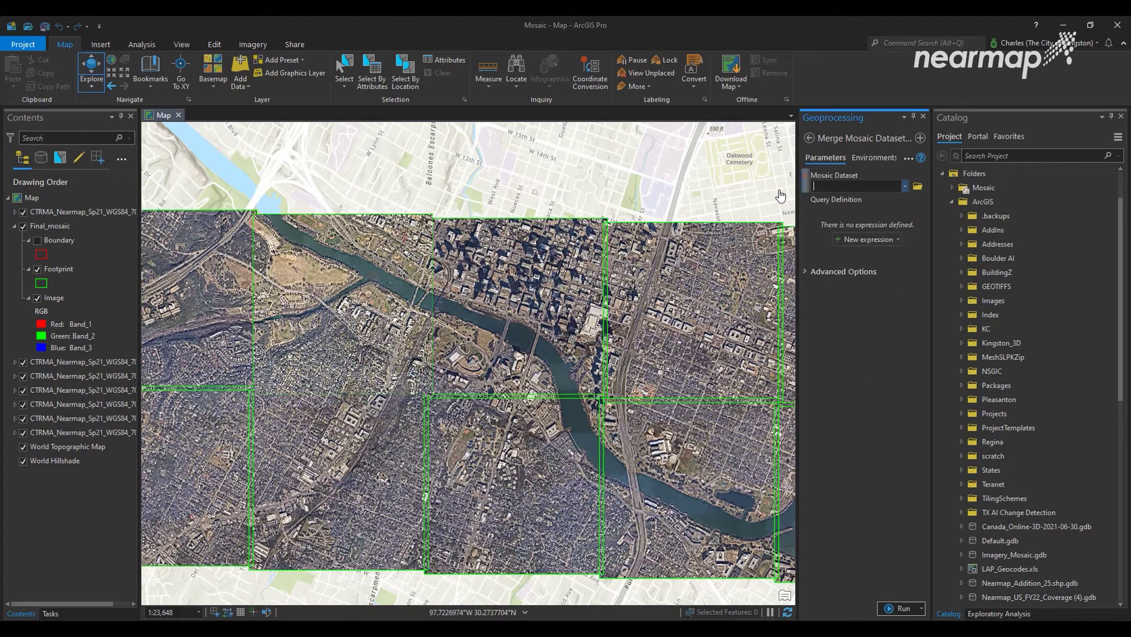
pyautogui.moveTo(797, 192); pyautogui.dragTo(767, 192)
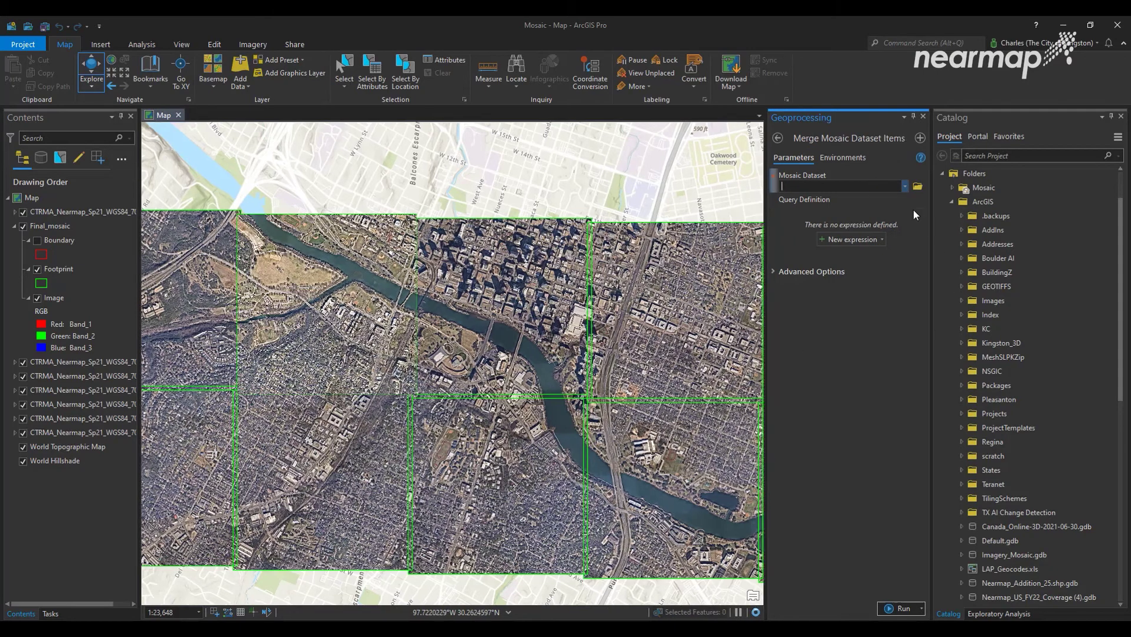
pyautogui.click(904, 186)
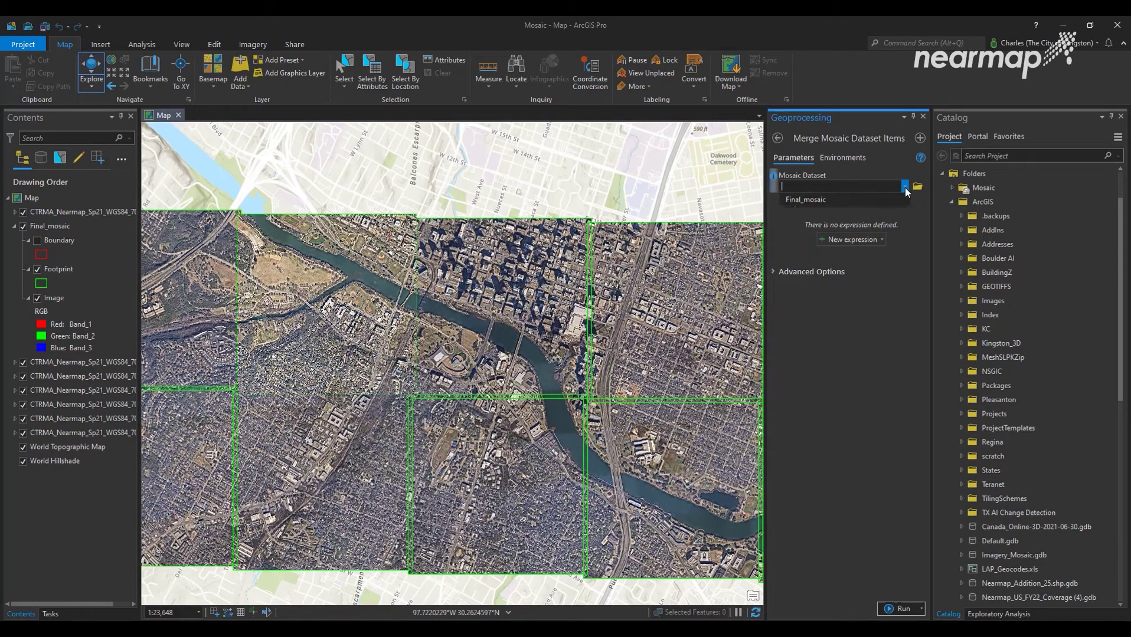
pyautogui.click(828, 199)
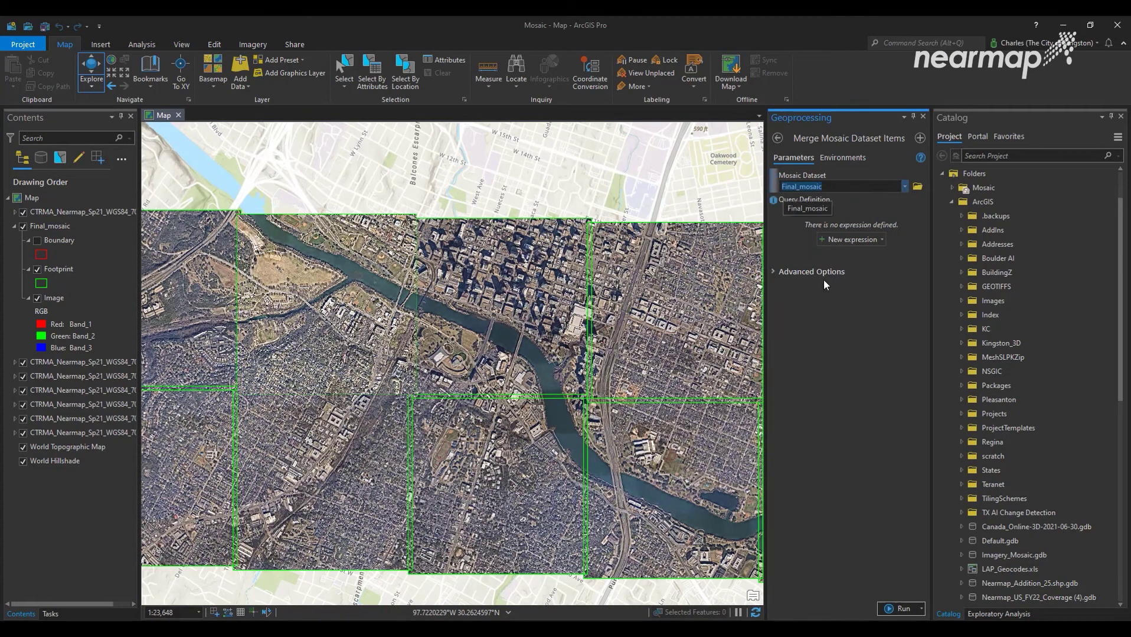
pyautogui.click(887, 609)
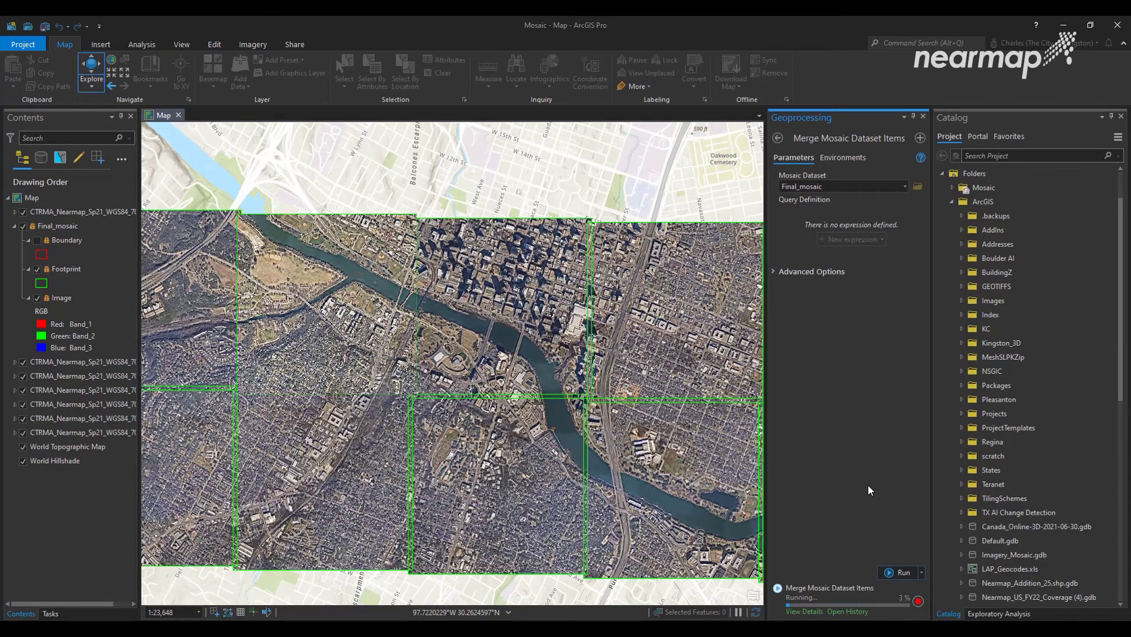